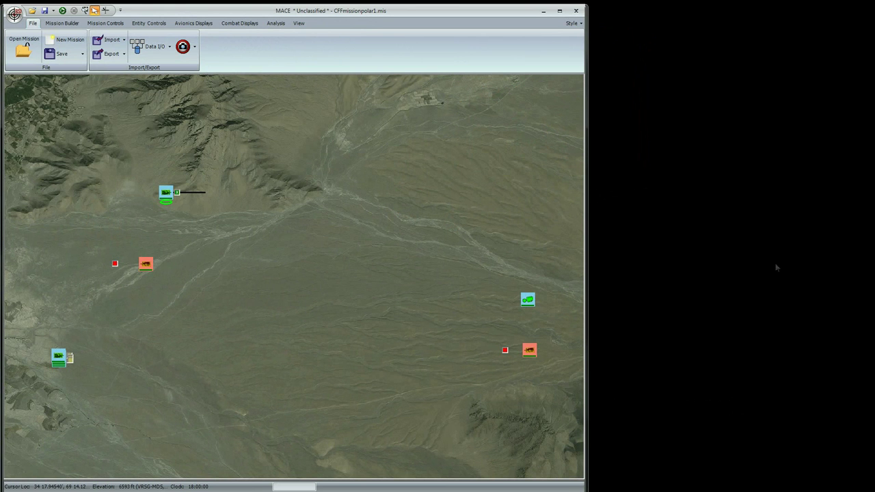
- Start running the mission and open the Call for Fire dialog
left_click(62, 10)
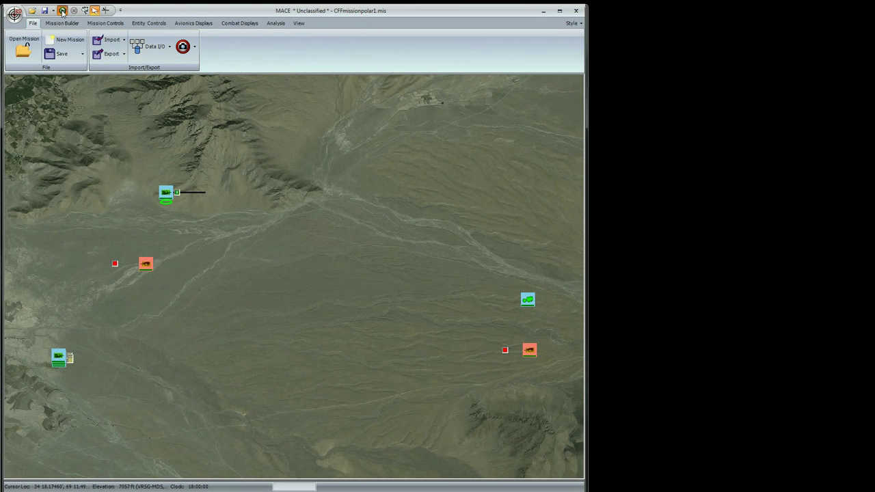
left_click(147, 26)
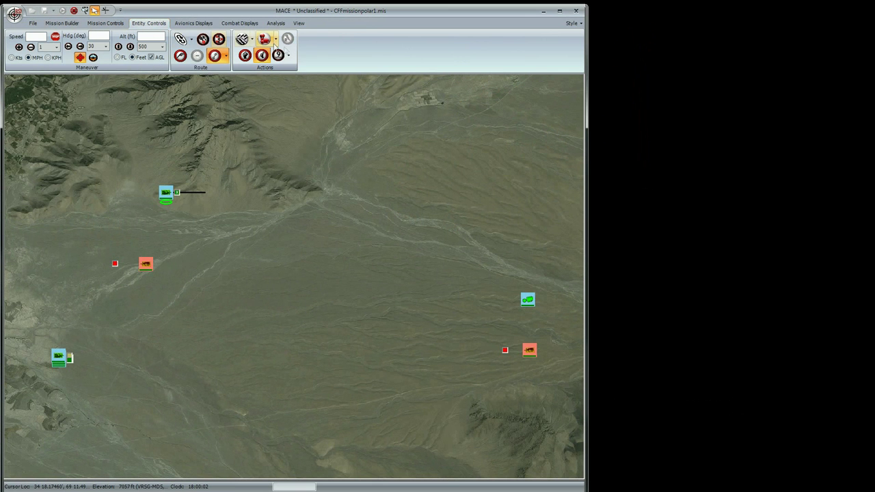
left_click(289, 55)
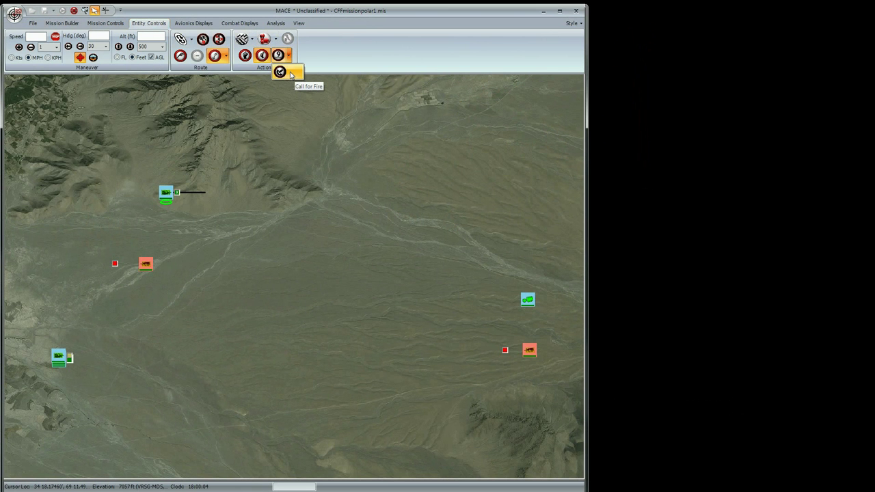
left_click(290, 74)
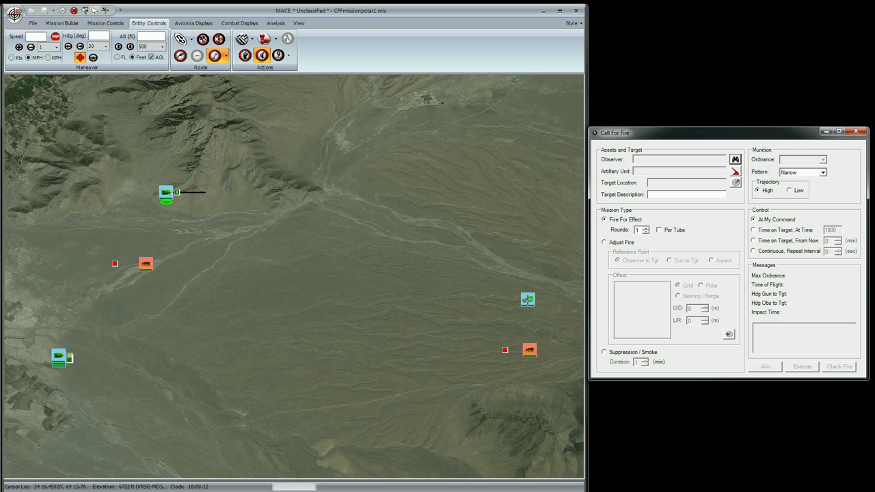
- Assign the U.S. Soldier as observer and the M109 as artillery unit, and target the hostile vehicle south of the soldier
left_click(528, 301)
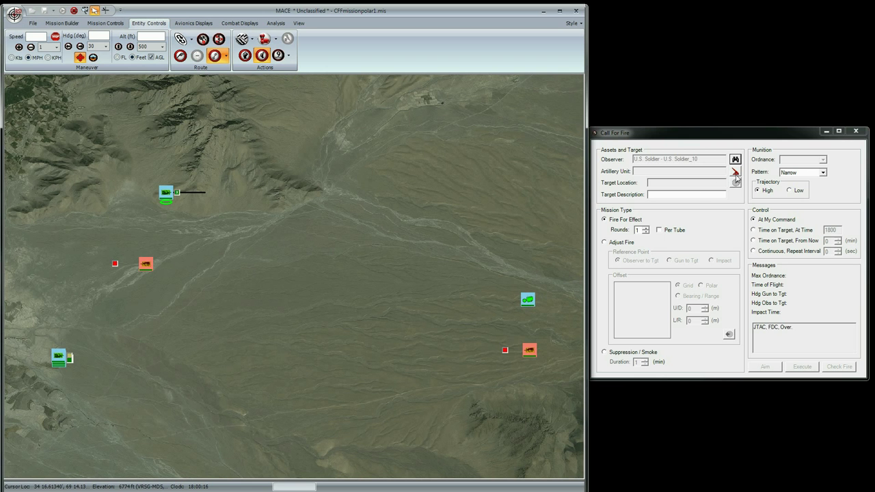
left_click(735, 173)
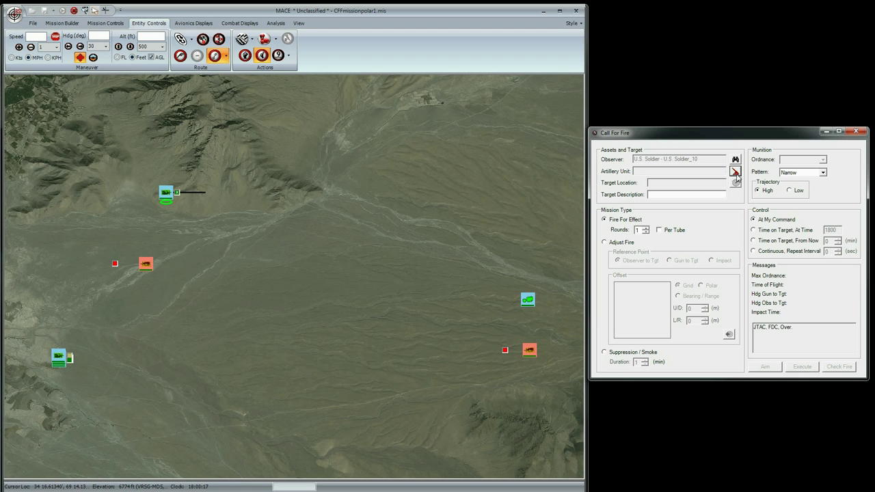
left_click(58, 358)
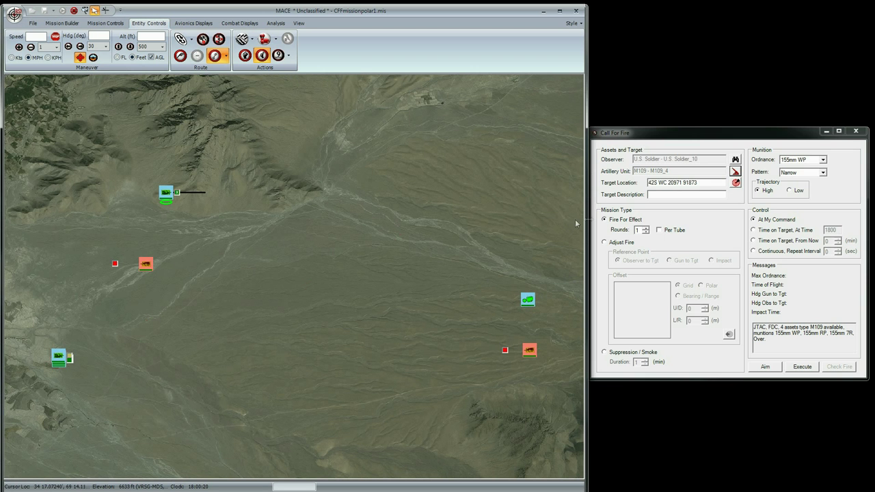
left_click(736, 183)
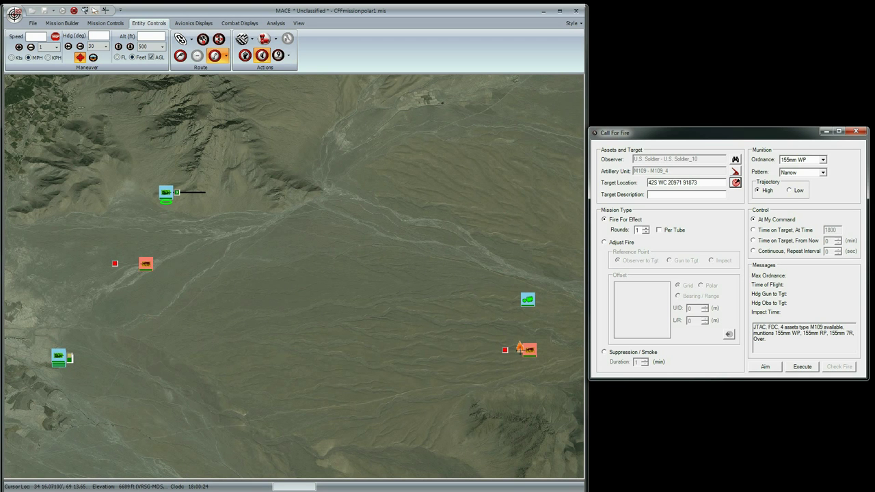
left_click(521, 350)
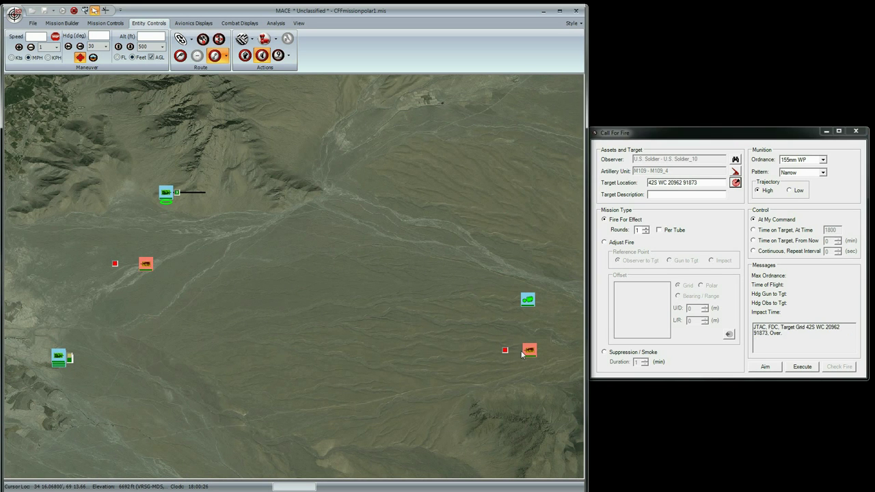
- Set the mission to Adjust Fire with polar offset and 155mm RP ordnance, and aim and fire the adjustment round
left_click(605, 242)
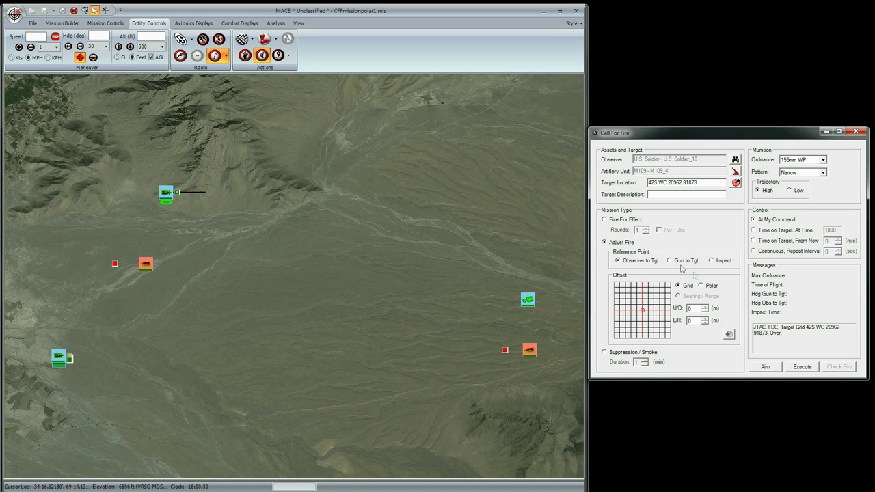
left_click(702, 287)
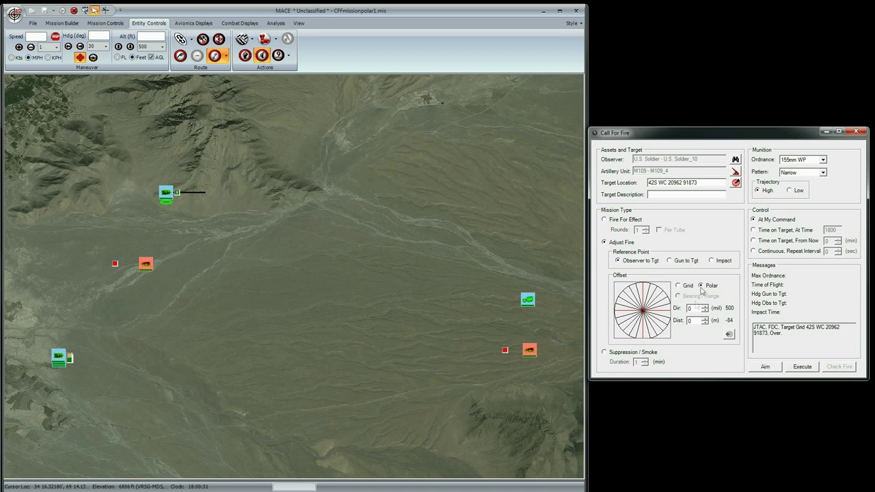
left_click(822, 160)
left_click(793, 174)
left_click(765, 367)
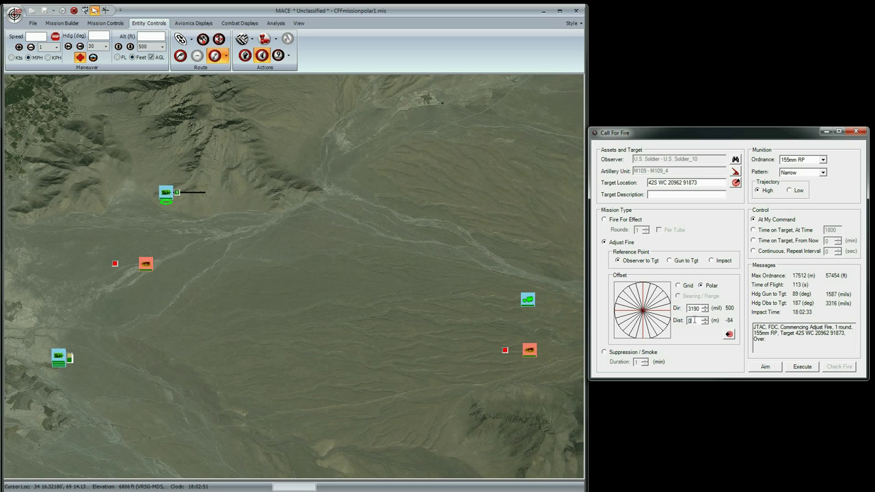
- Apply an observer-to-target polar correction of direction 3190 mil and distance 720 m, and fire another adjustment round
double_click(689, 320)
type("720")
left_click(730, 335)
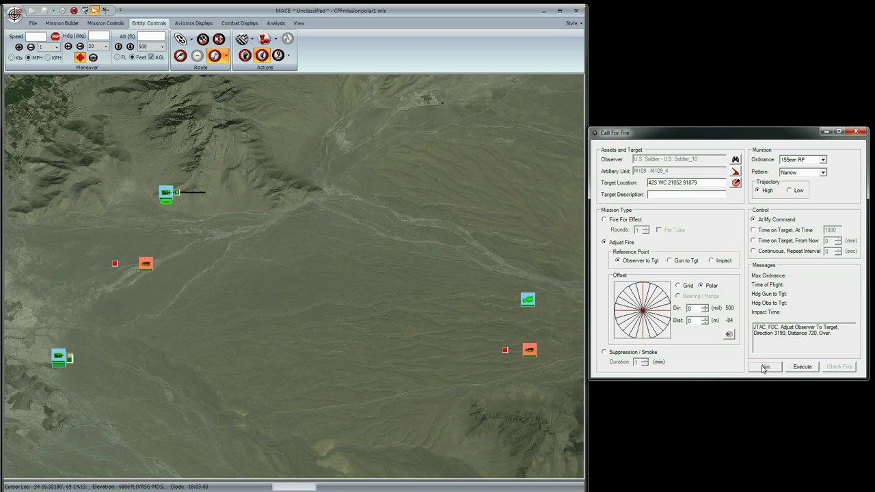
left_click(801, 367)
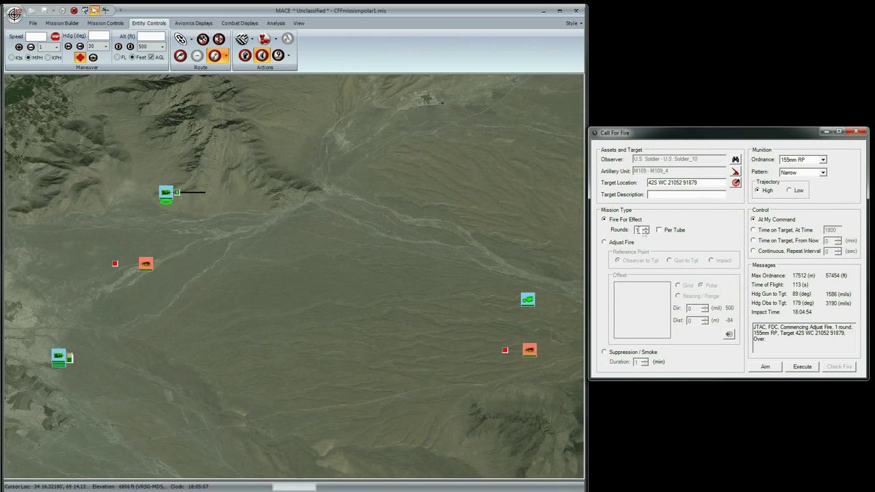
- Execute a Fire For Effect mission with 5 rounds per tube of 155mm 7R in a Wide pattern
key("BackSpace")
type("5")
left_click(824, 160)
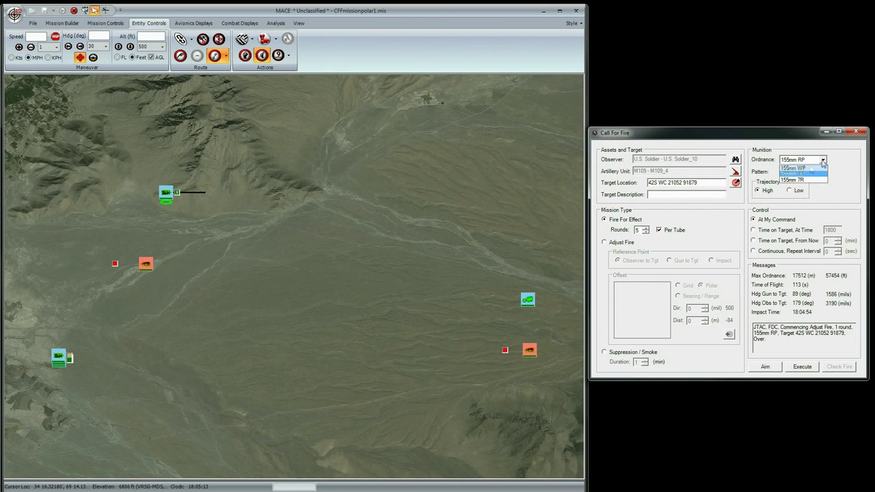
left_click(795, 180)
left_click(797, 173)
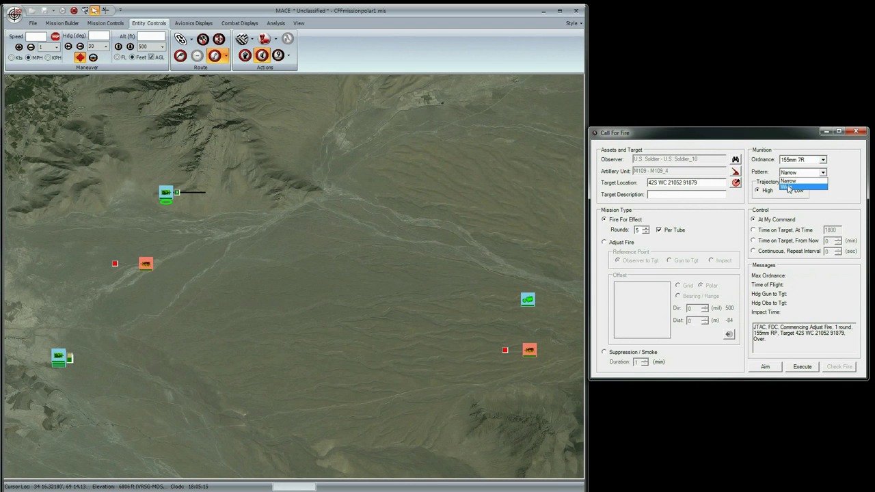
left_click(787, 188)
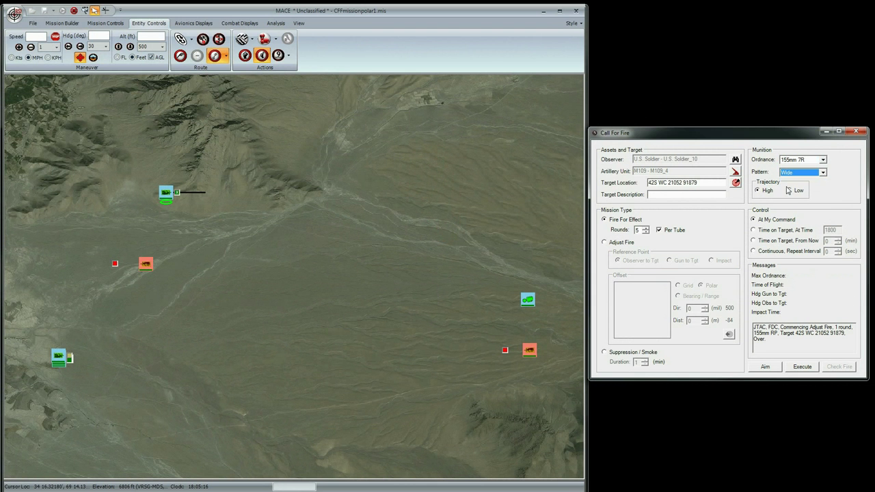
left_click(767, 369)
left_click(798, 368)
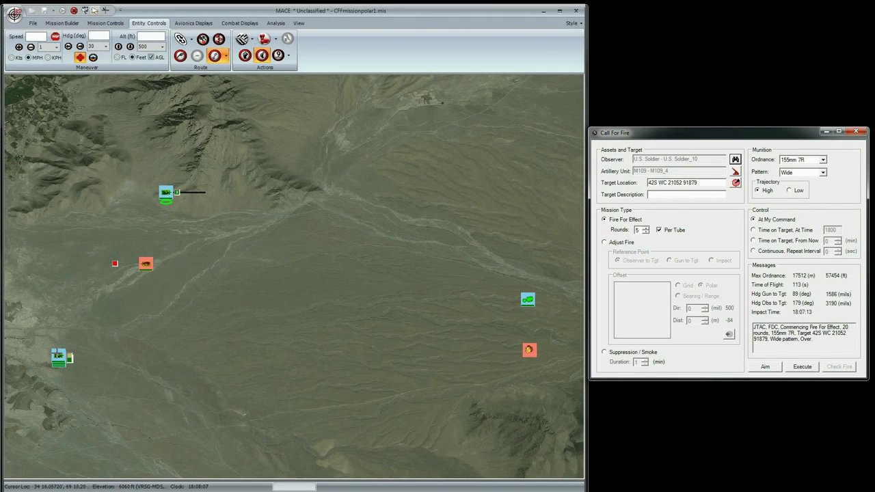
- Assign the M109 as observer and the M1A1 as artillery unit, and target the hostile vehicle south of the M1A1
left_click(59, 357)
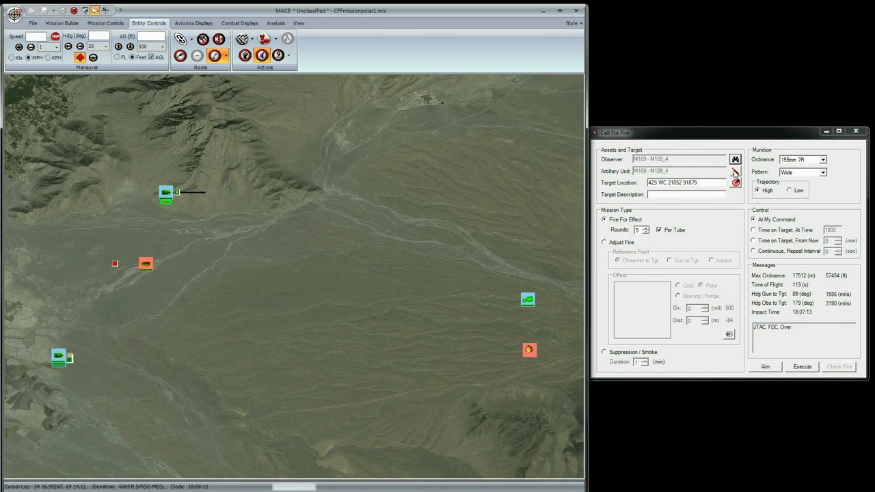
left_click(735, 172)
left_click(166, 192)
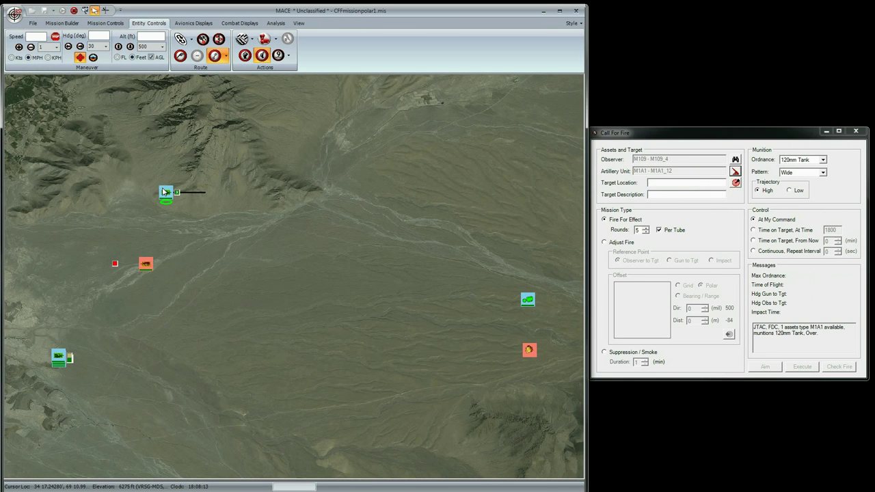
left_click(736, 183)
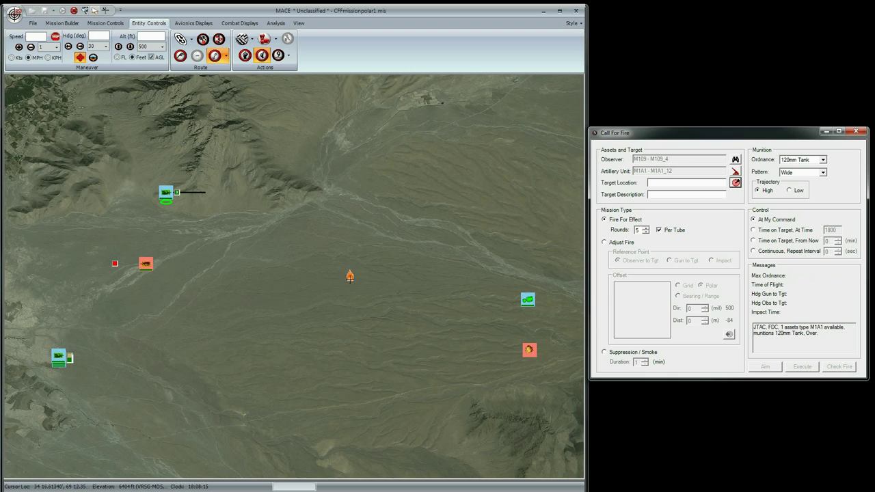
left_click(147, 267)
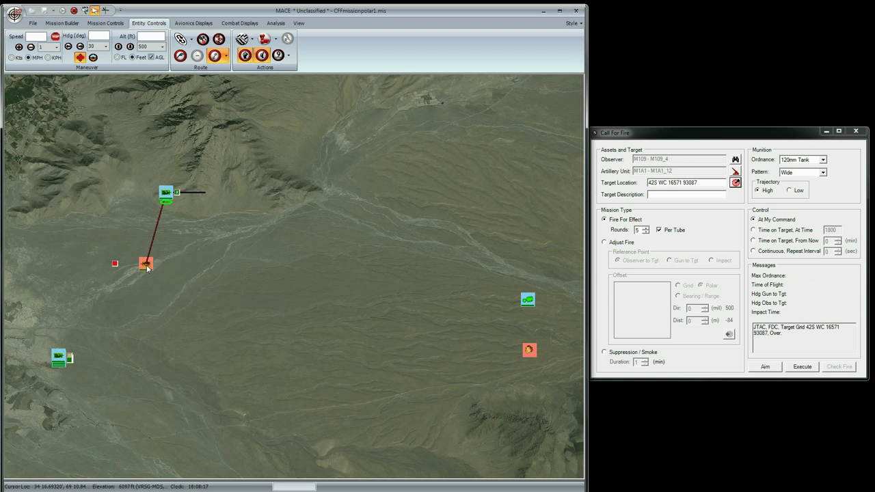
- Aim and execute an Adjust Fire mission with 120mm Tank ordnance, Narrow pattern and Low trajectory
left_click(605, 242)
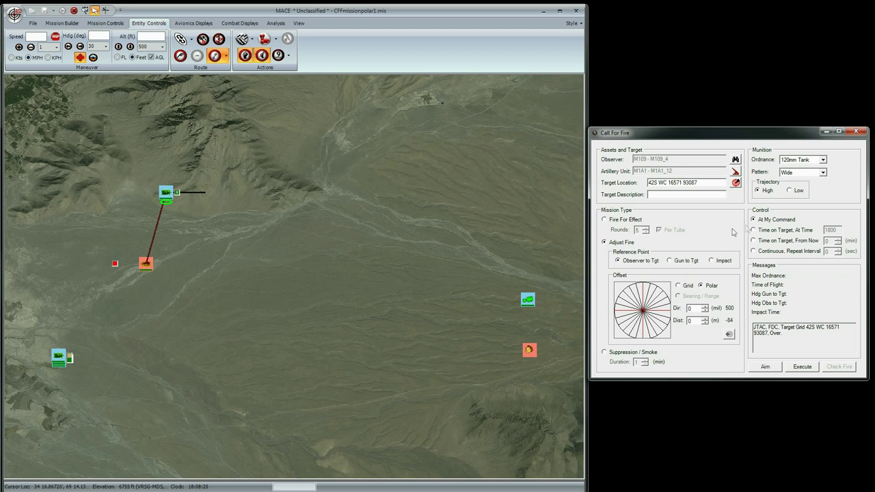
left_click(824, 172)
left_click(803, 182)
left_click(766, 368)
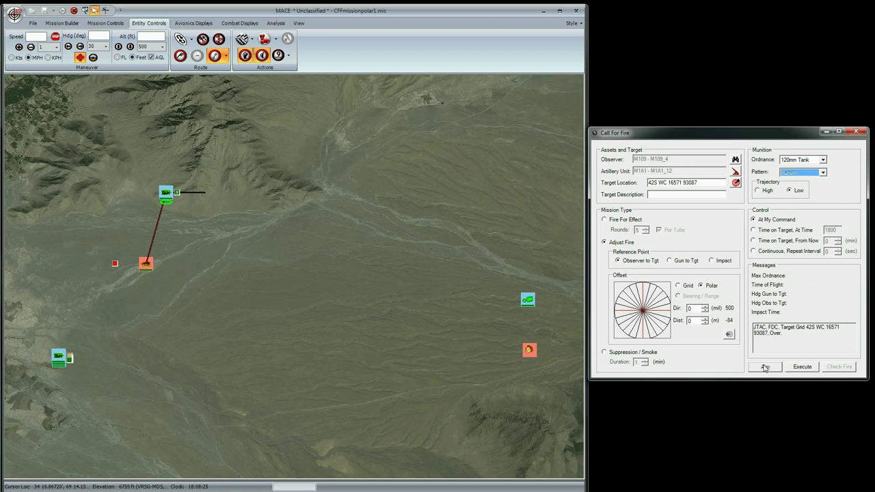
left_click(803, 367)
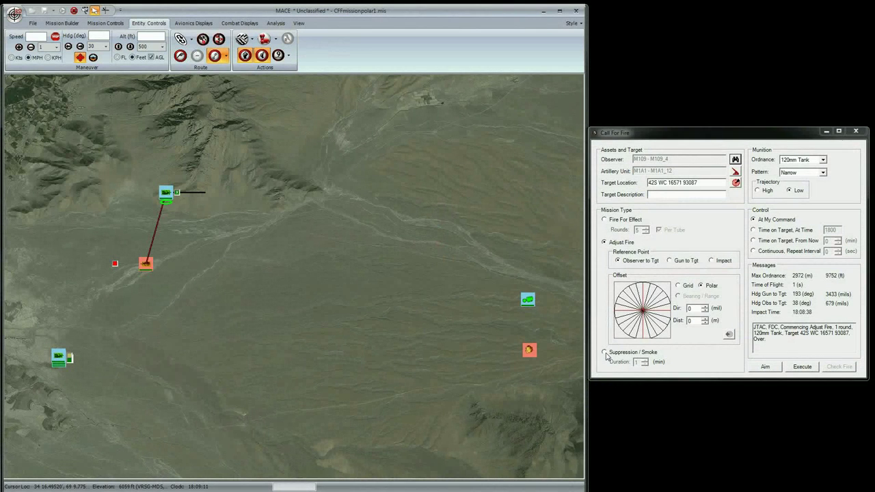
- Switch the mission type to Suppression / Smoke with a 1-minute duration, and aim and execute it
left_click(605, 354)
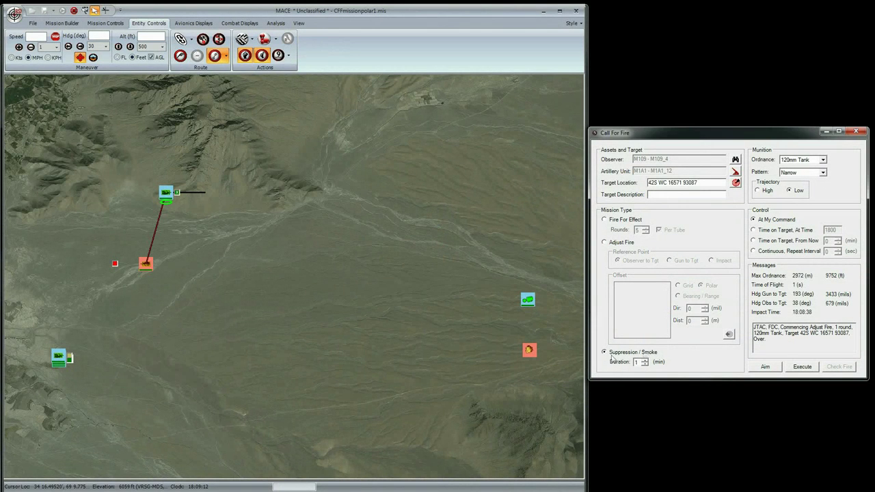
left_click(773, 368)
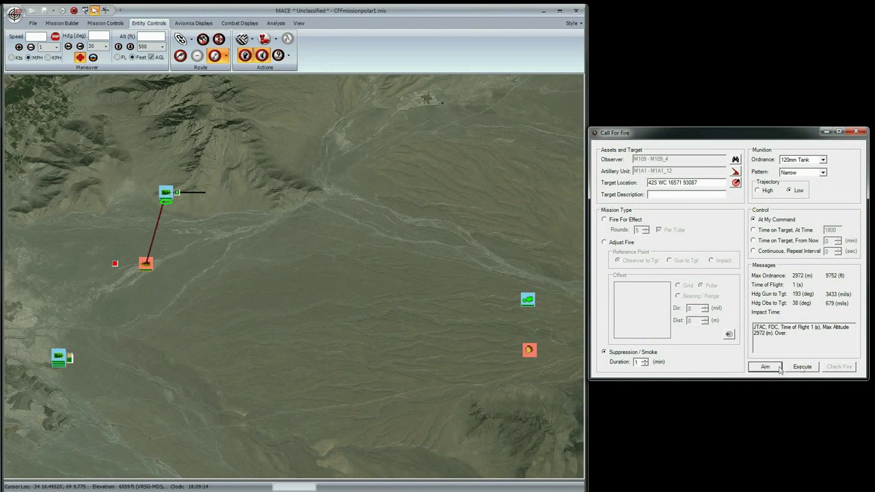
left_click(803, 368)
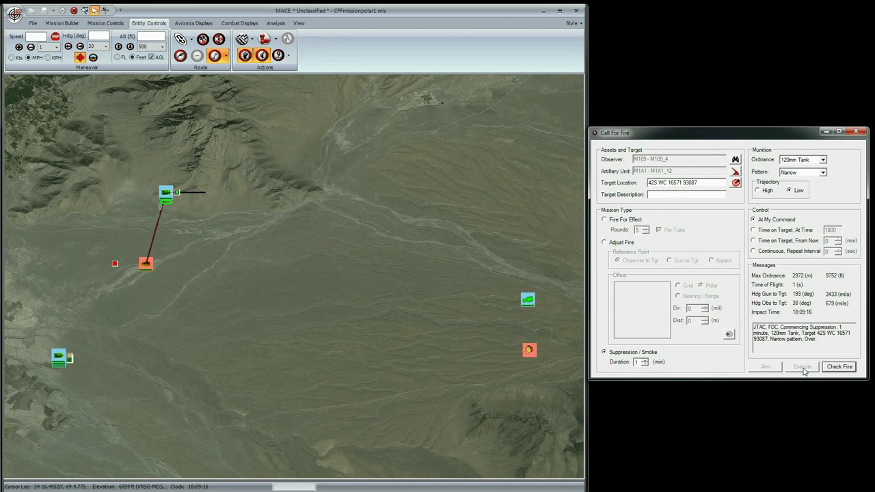